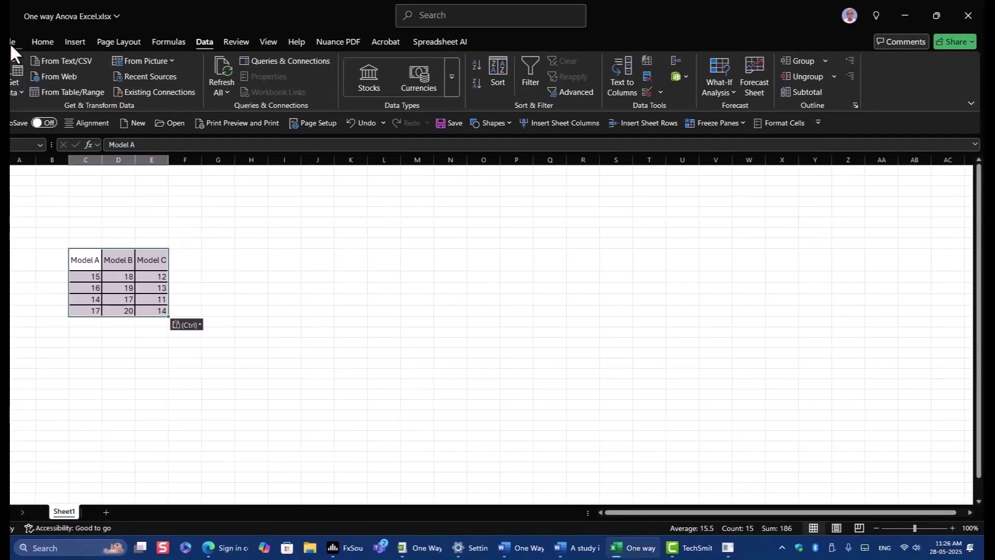
# Step: Enable the Analysis ToolPak through the management of Excel Add-ins in the program options
pyautogui.click(12, 42)
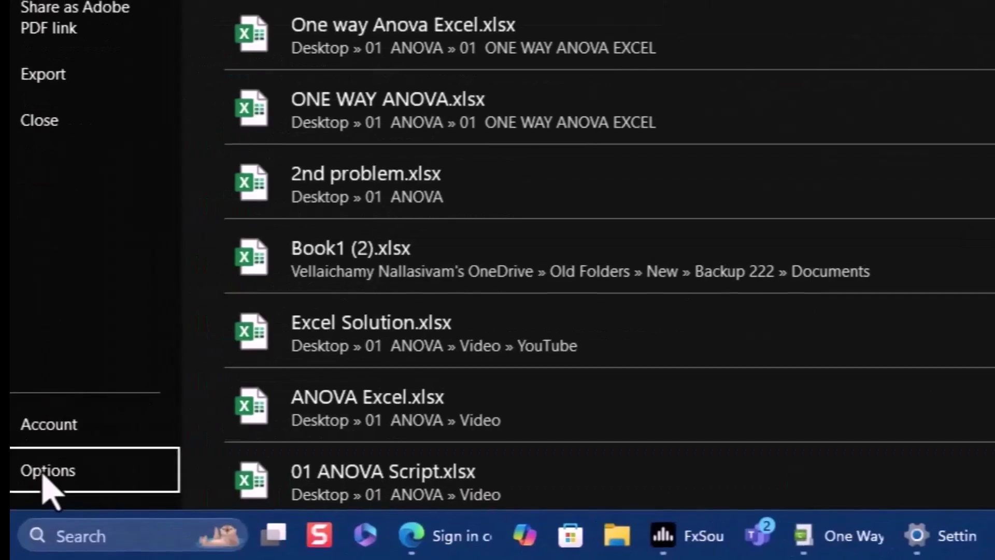
pyautogui.click(36, 491)
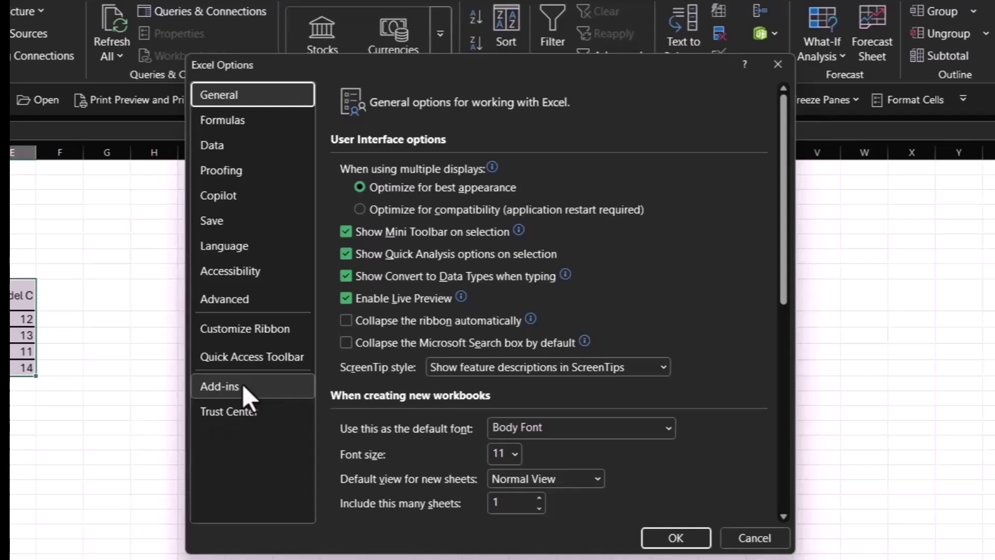
pyautogui.click(243, 386)
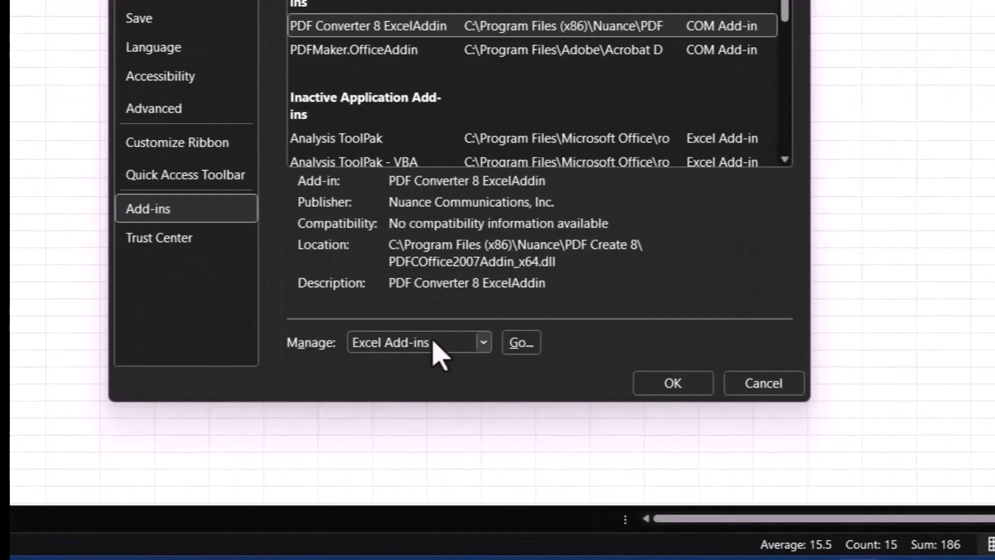
pyautogui.click(475, 345)
pyautogui.click(469, 362)
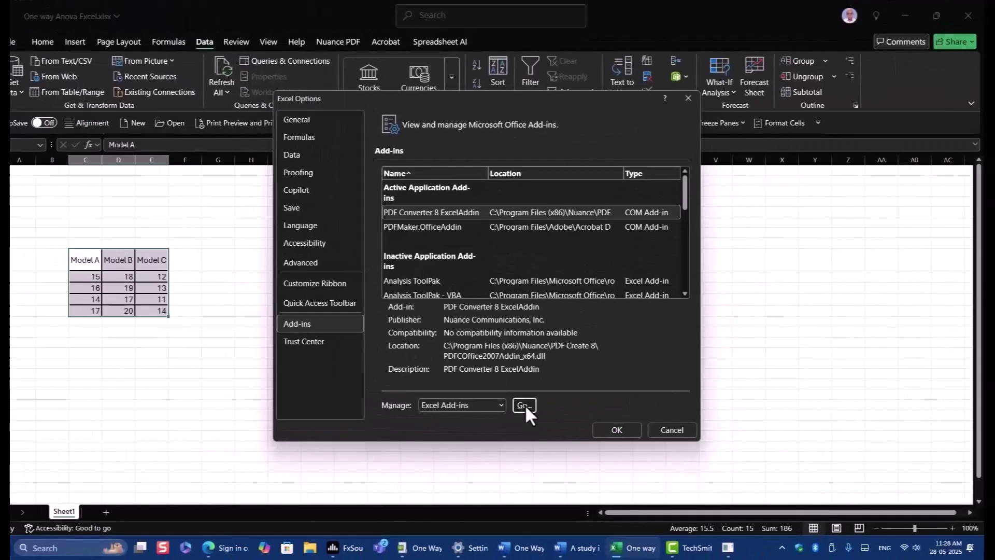
pyautogui.click(521, 342)
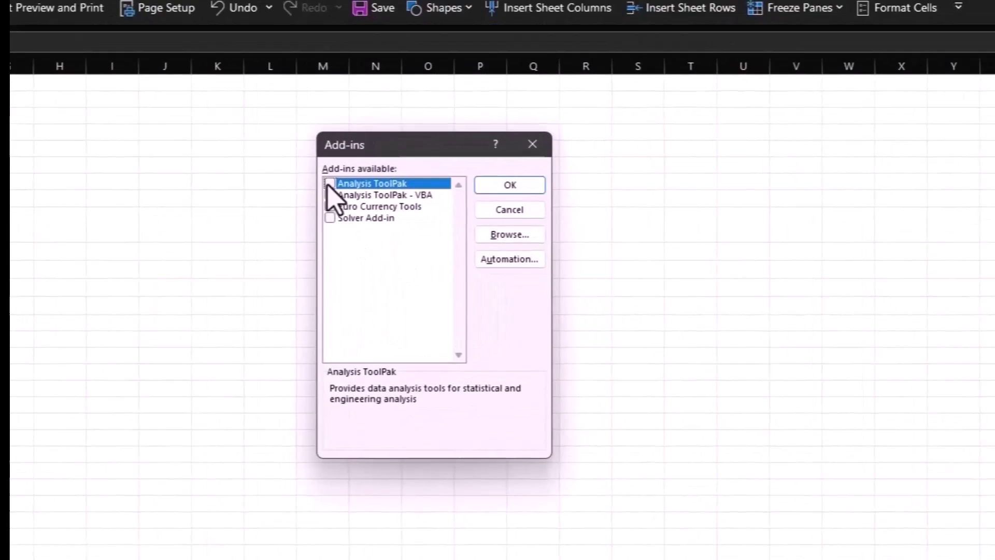
pyautogui.click(330, 184)
pyautogui.click(510, 185)
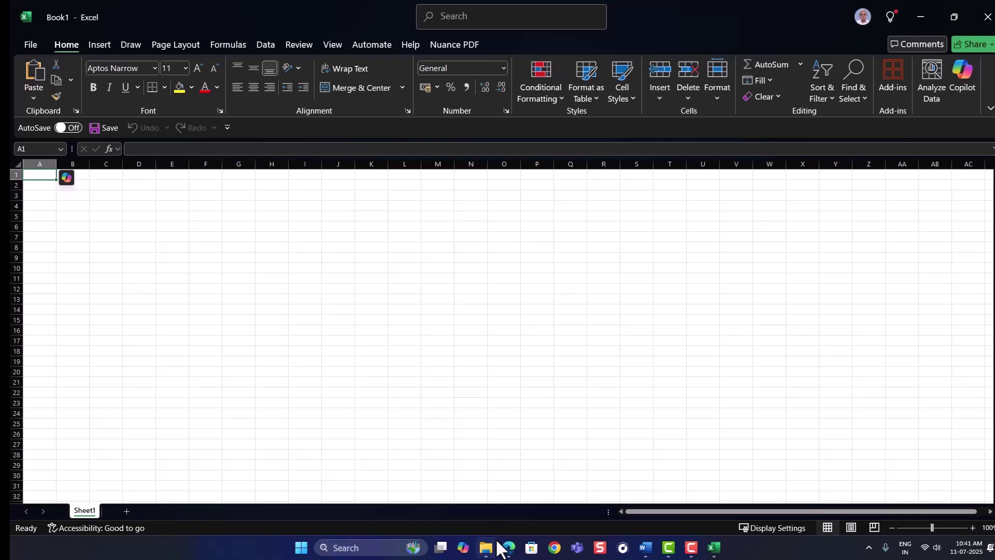
# Step: In the Word document, copy the potato yield table from the Potatoes header row through row D, leaving out the Fertilizers heading
pyautogui.moveTo(499, 545)
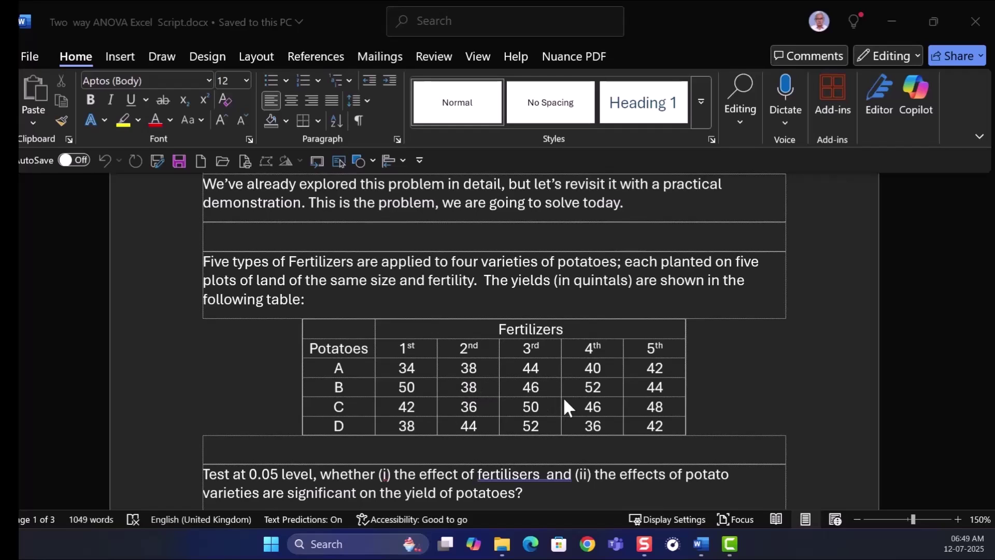
pyautogui.click(329, 332)
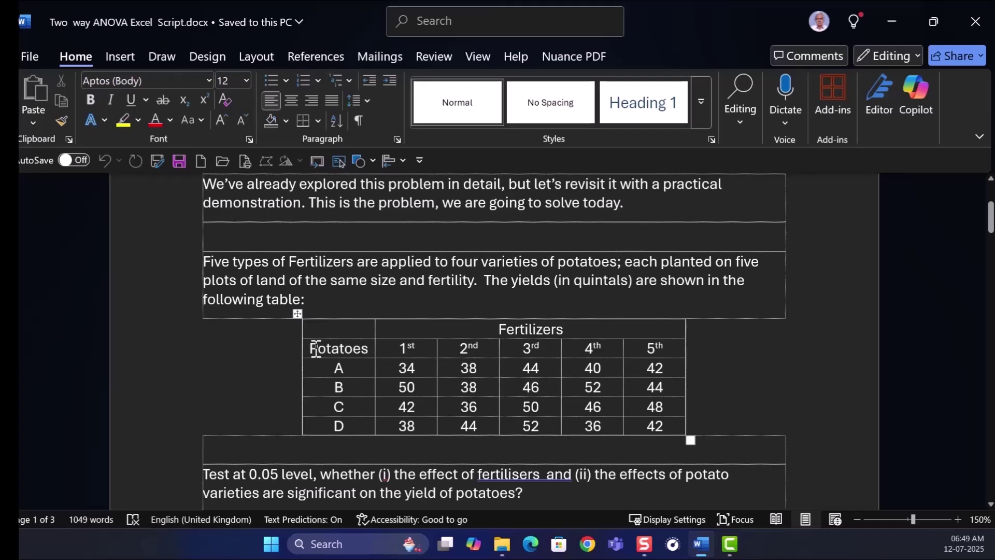
pyautogui.moveTo(316, 348); pyautogui.dragTo(643, 424)
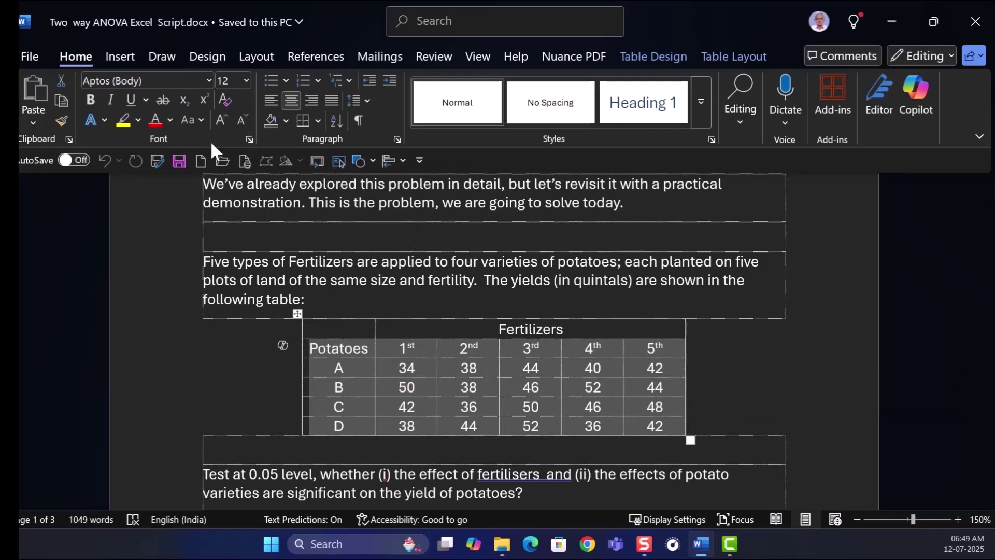
pyautogui.click(62, 102)
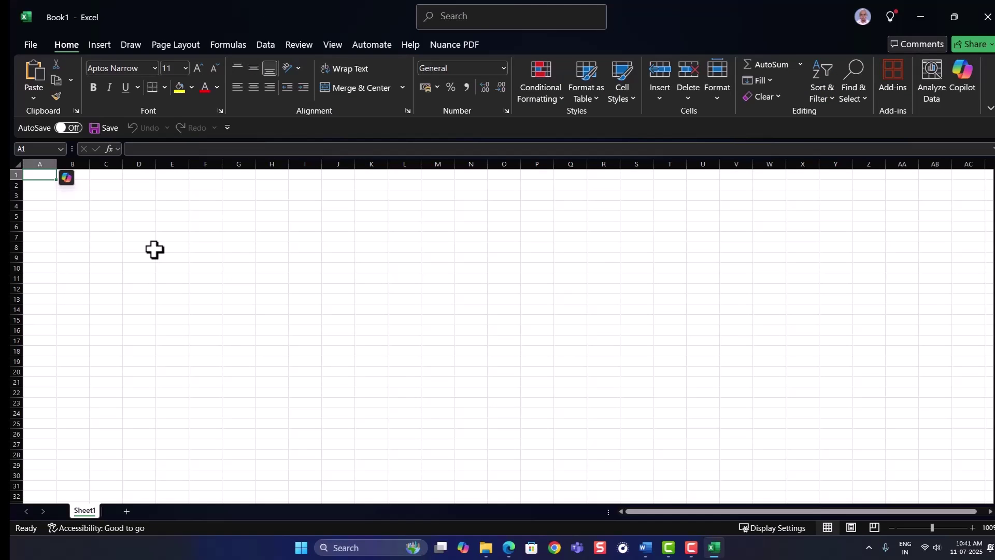
# Step: Switch to the blank Excel workbook and paste the copied yield table starting at cell E8
pyautogui.click(173, 248)
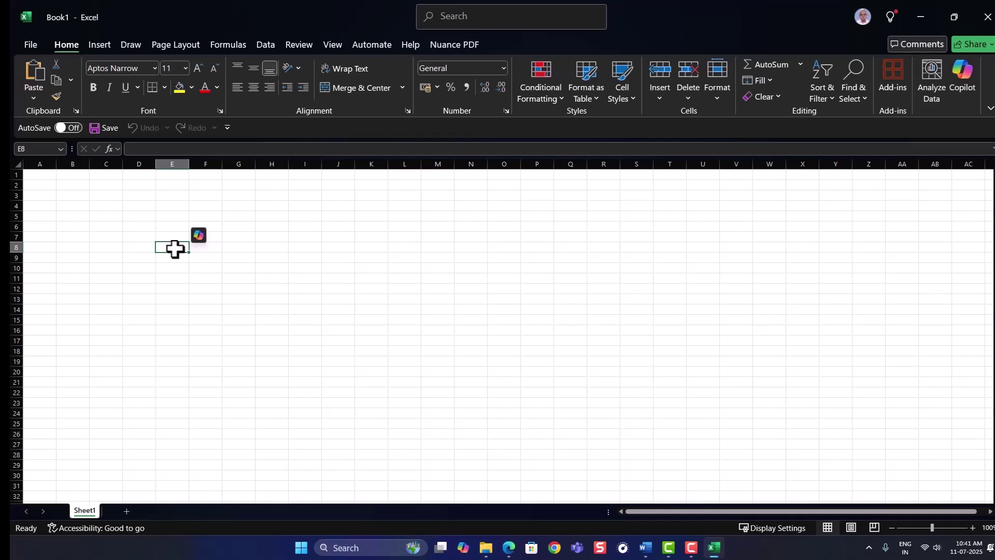
pyautogui.rightClick(174, 249)
pyautogui.click(208, 210)
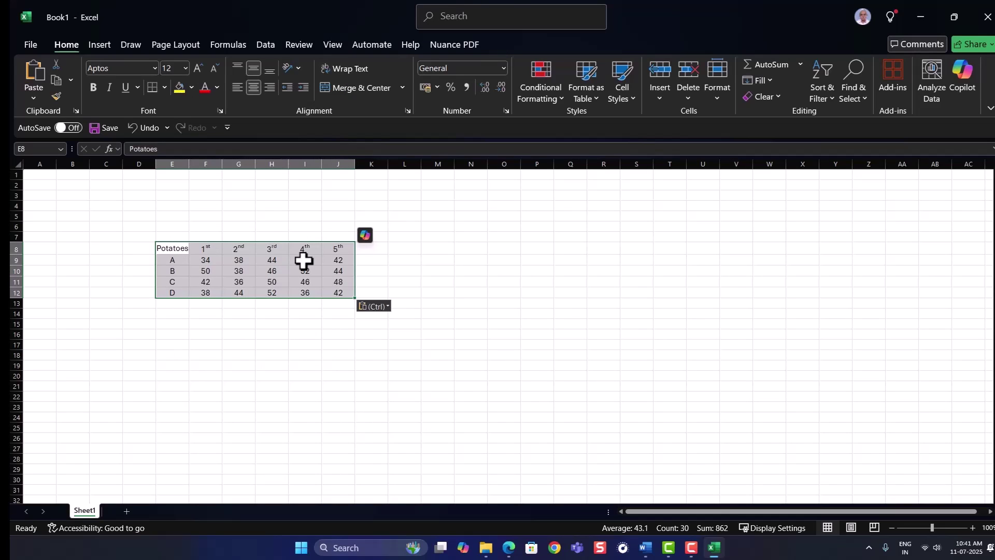
pyautogui.click(258, 332)
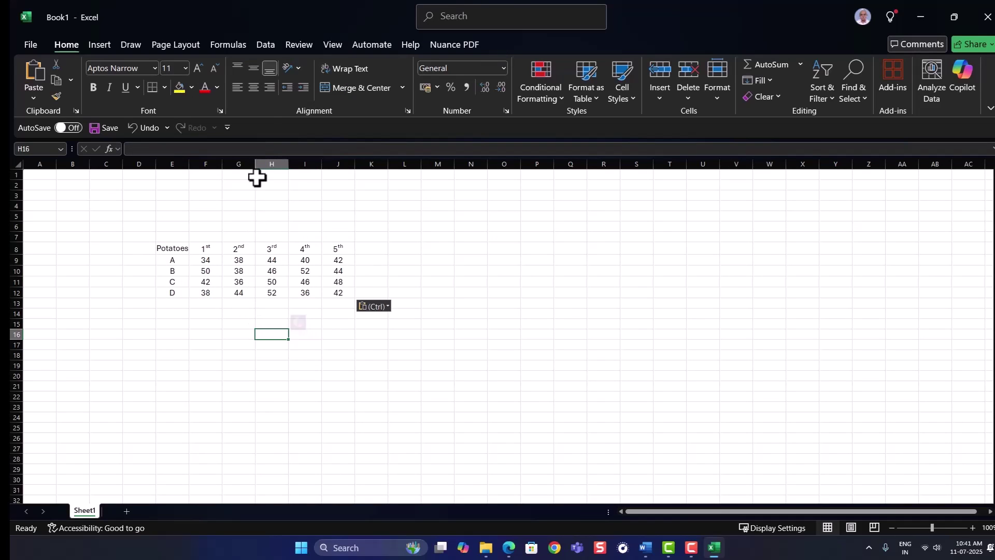
# Step: Start the Anova: Two-Factor Without Replication tool from the Data Analysis tools
pyautogui.click(261, 45)
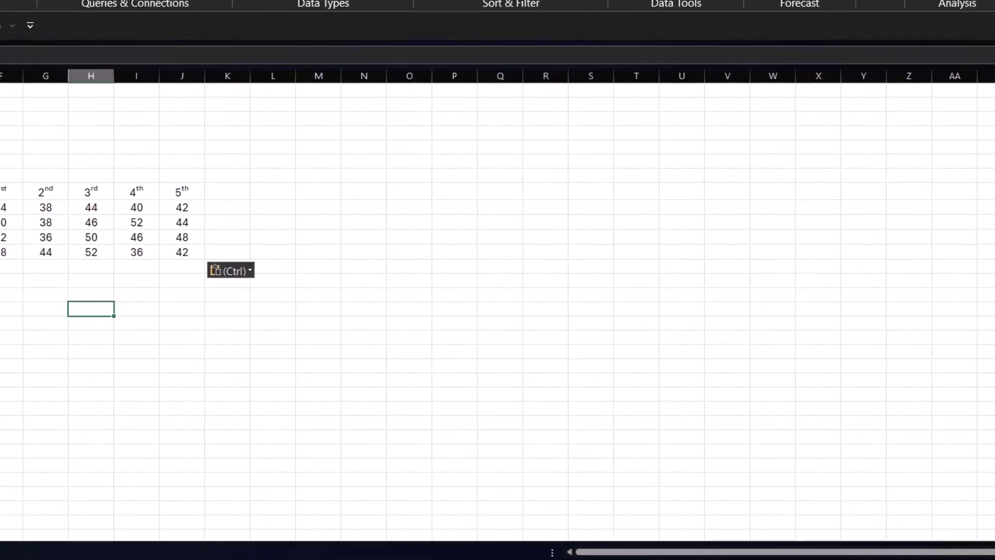
pyautogui.click(904, 64)
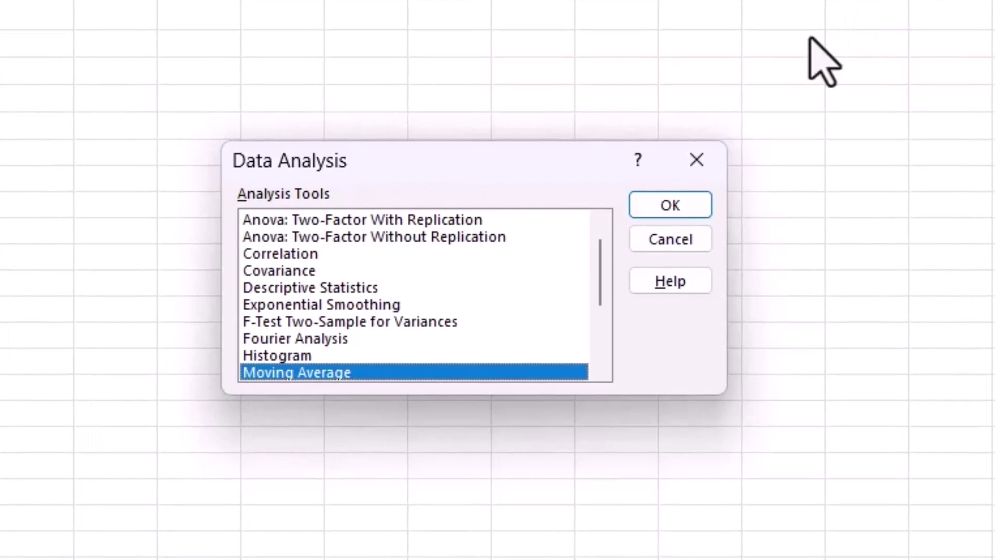
pyautogui.scroll(1, 364, 358)
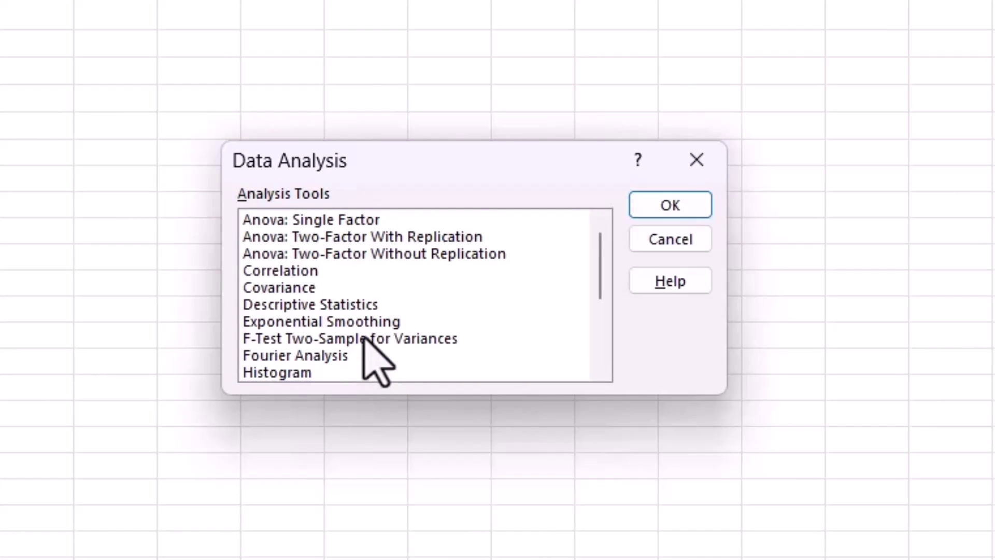
pyautogui.click(384, 257)
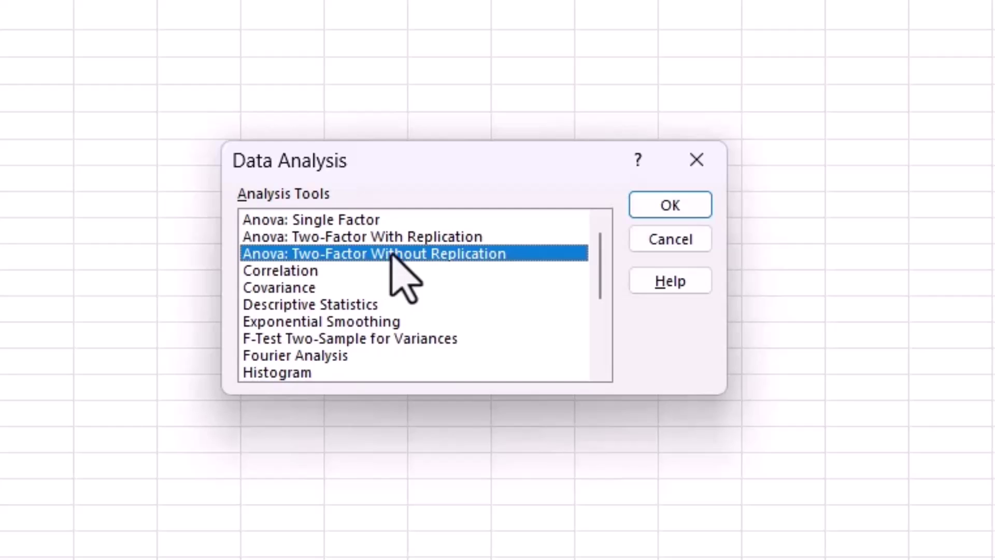
pyautogui.click(668, 214)
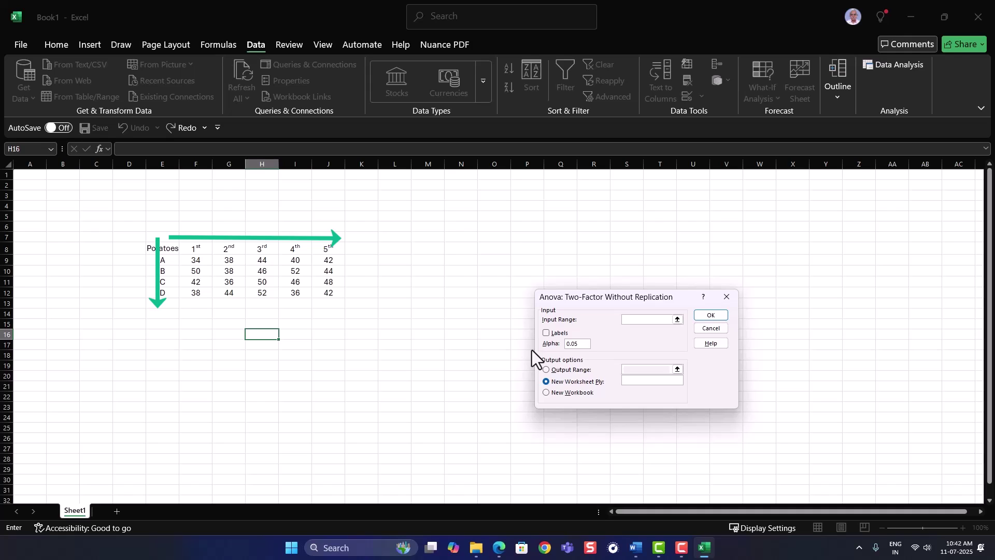
# Step: Mark the ANOVA input as including labels and set the output range to cell E20 on the same sheet
pyautogui.click(547, 333)
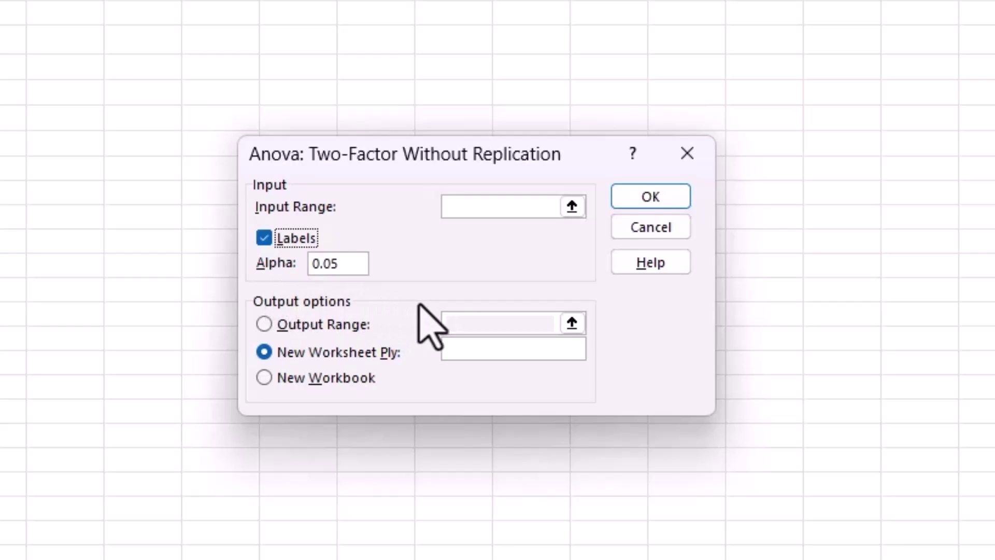
pyautogui.click(264, 325)
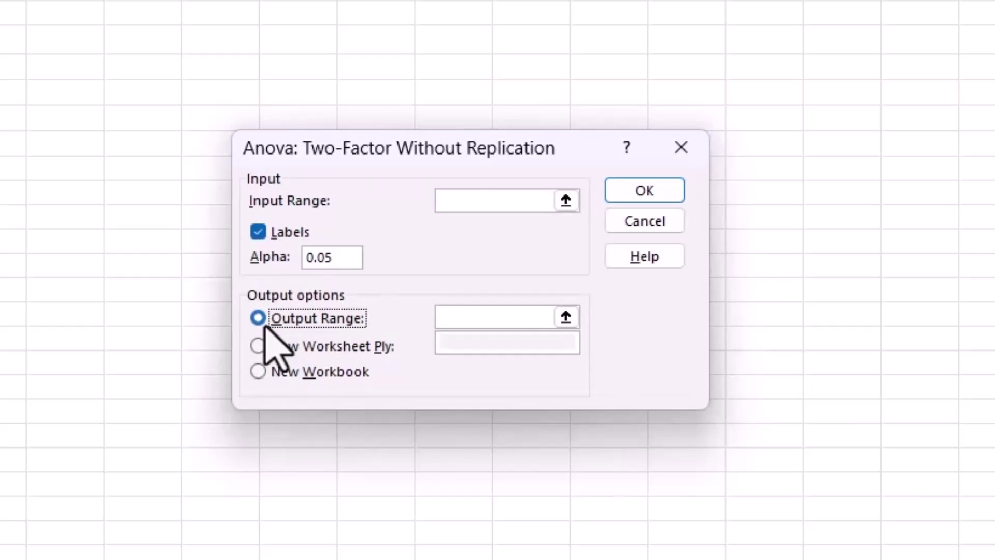
pyautogui.click(453, 324)
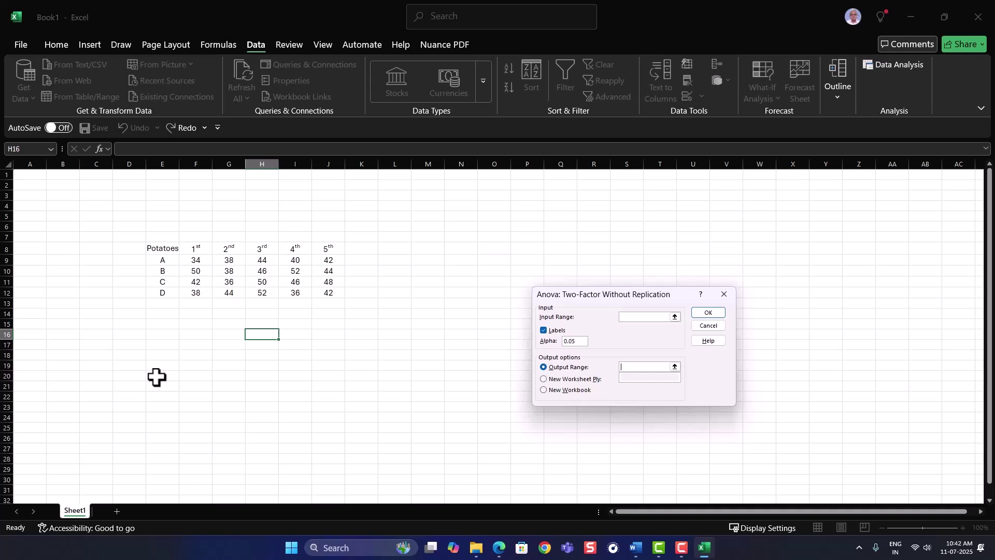
pyautogui.click(156, 377)
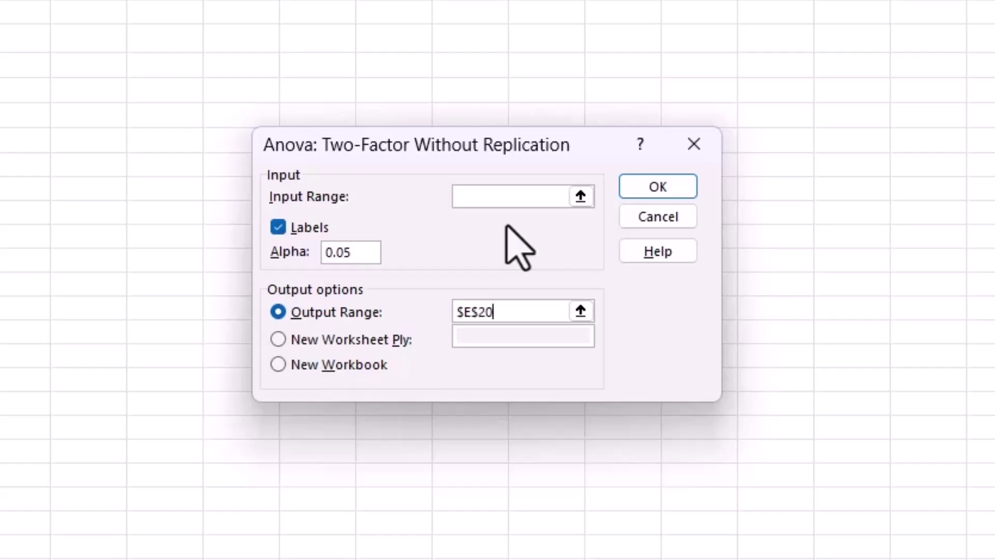
# Step: Set the ANOVA input range to E8:J12, covering the whole table with its labels, and run the analysis
pyautogui.click(481, 196)
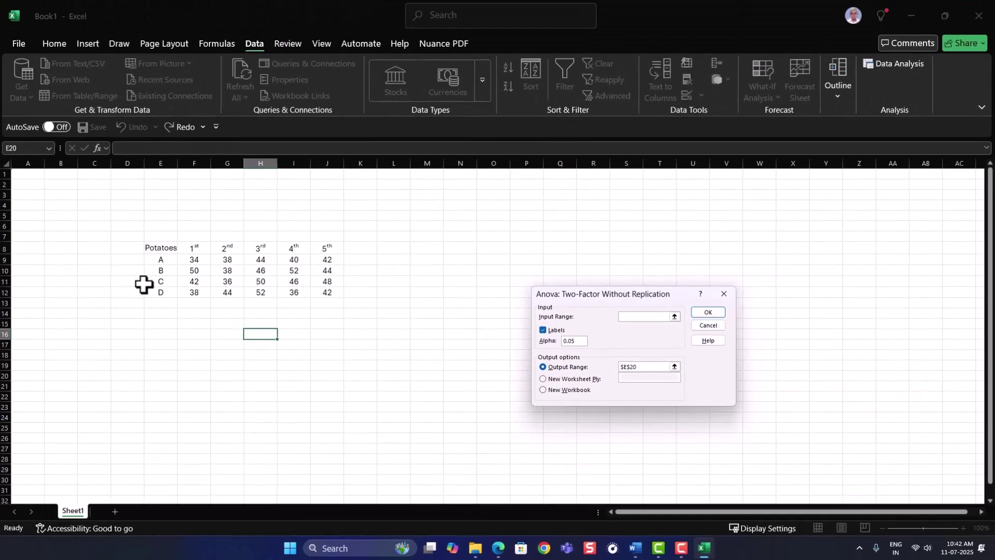
pyautogui.moveTo(164, 246); pyautogui.dragTo(320, 291)
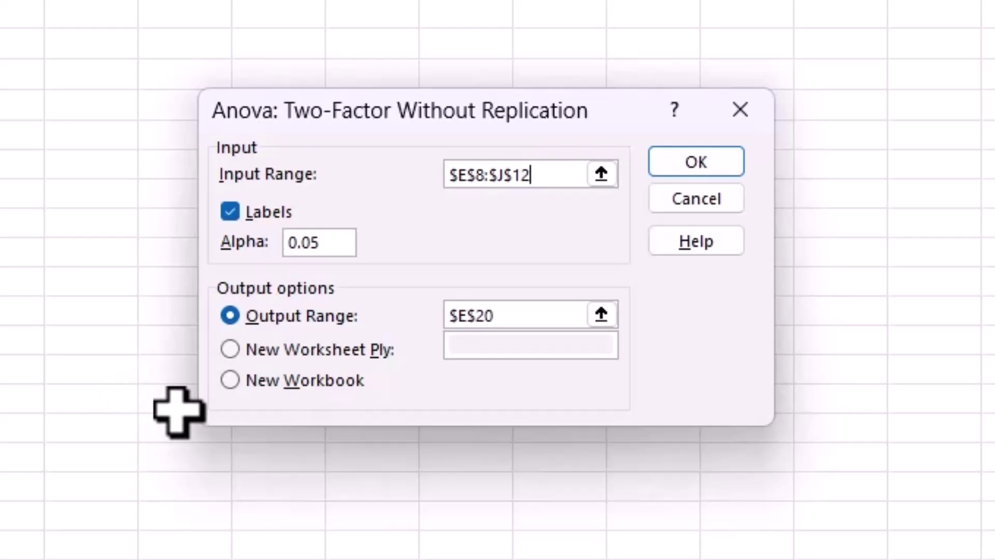
pyautogui.click(694, 161)
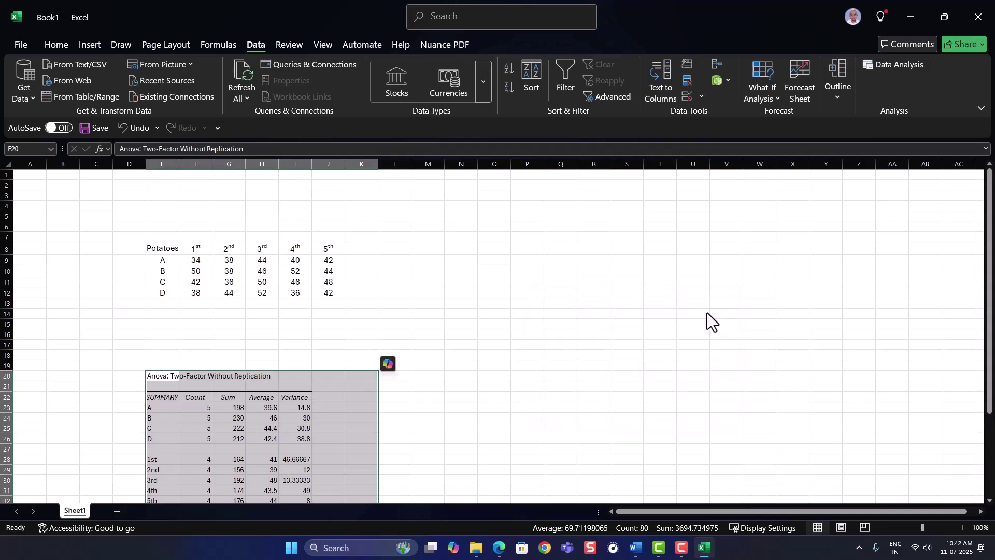
pyautogui.click(498, 418)
pyautogui.scroll(-2, 497, 418)
pyautogui.scroll(-3, 494, 417)
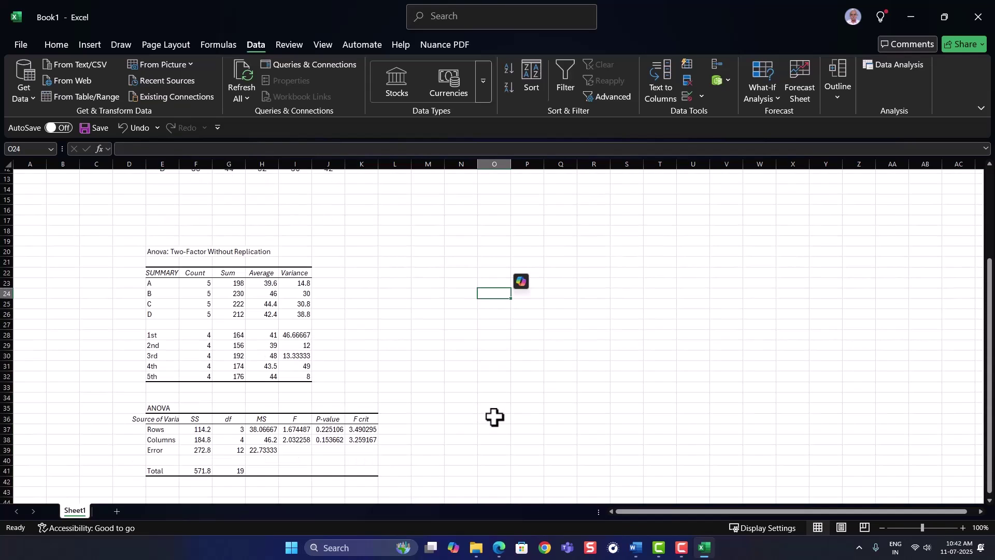